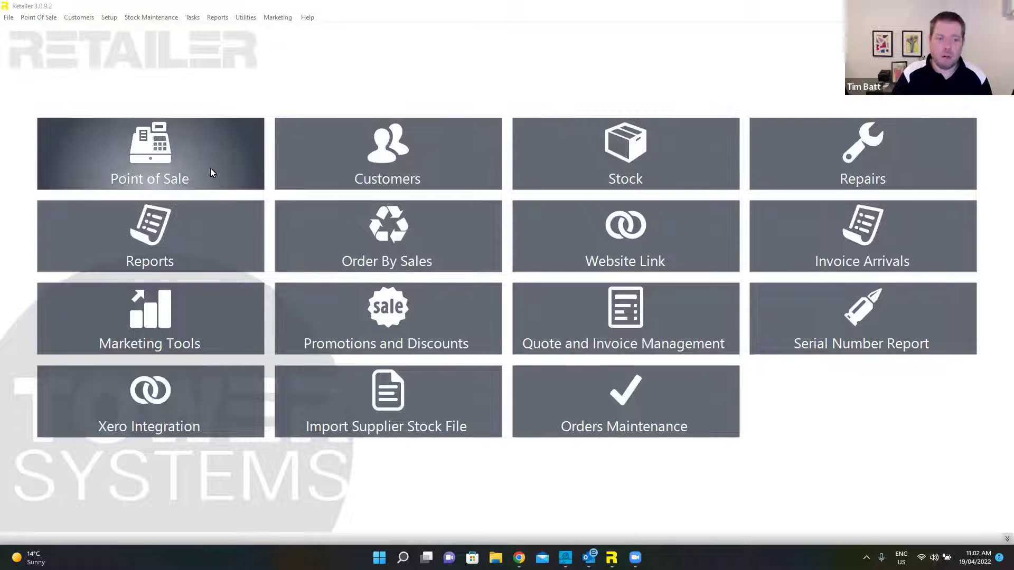
Ring up the SPIKA SCH1 LARGE - ABCH safe from the Safes range and confirm its stock details.
left_click(177, 161)
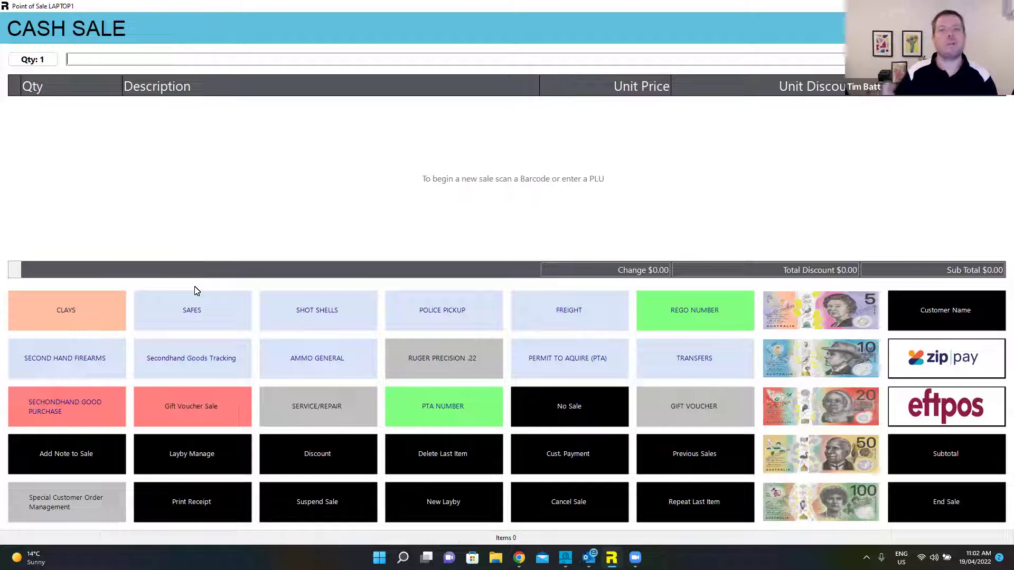
left_click(198, 315)
left_click(90, 317)
left_click(91, 315)
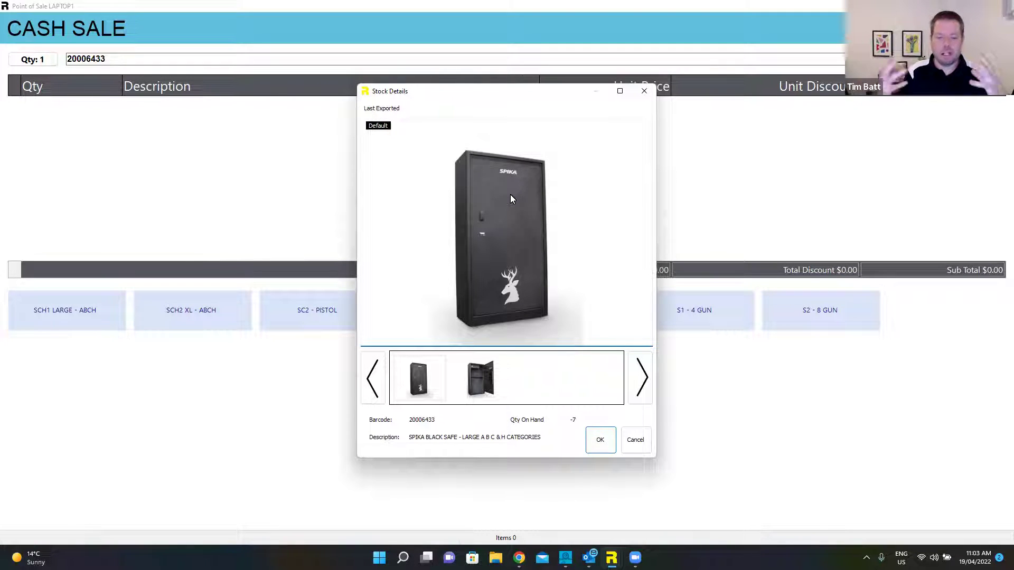
left_click(471, 390)
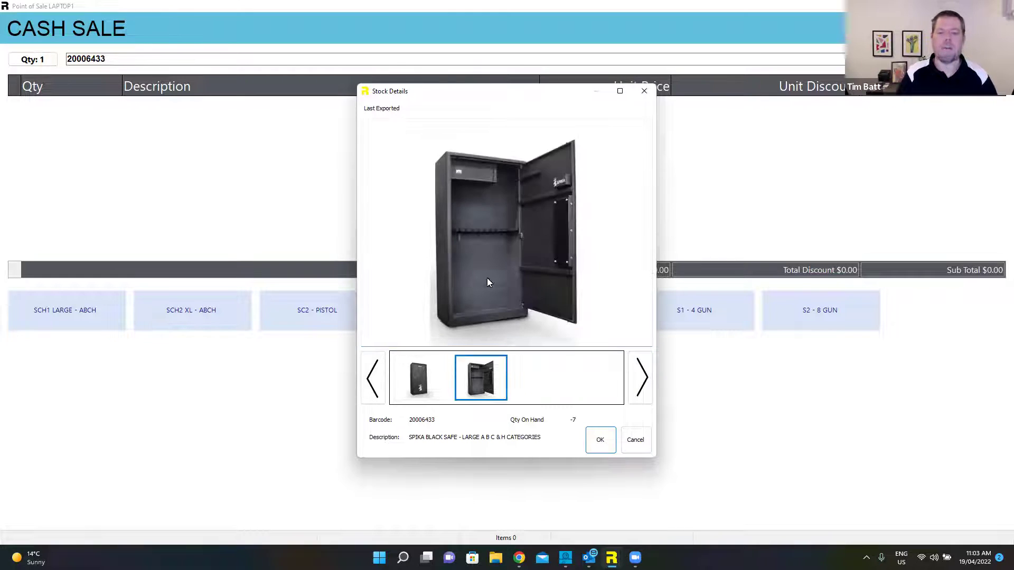
left_click(429, 375)
left_click(600, 440)
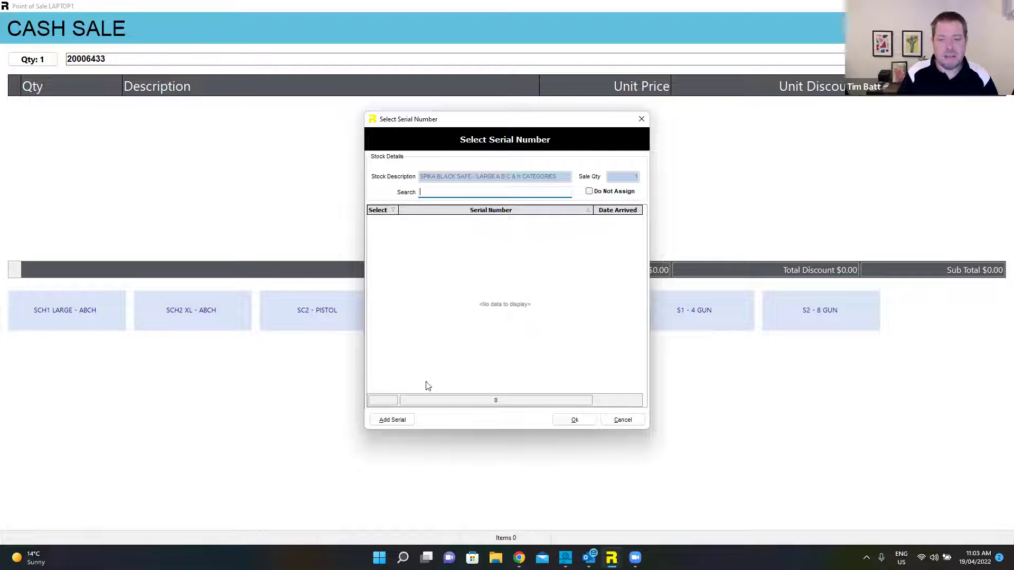
Create and save the new serial number S678 for the safe.
left_click(389, 423)
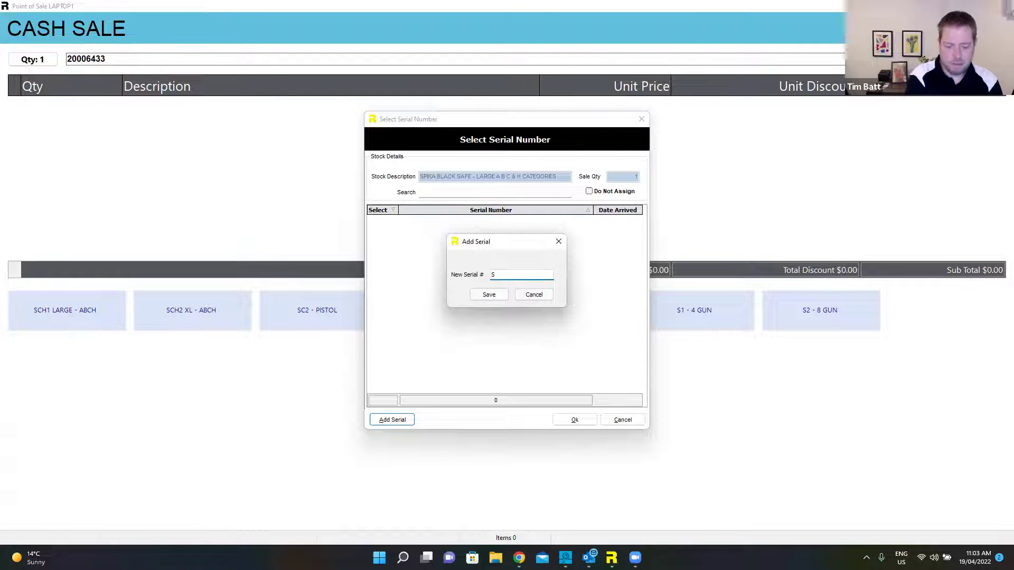
type("678")
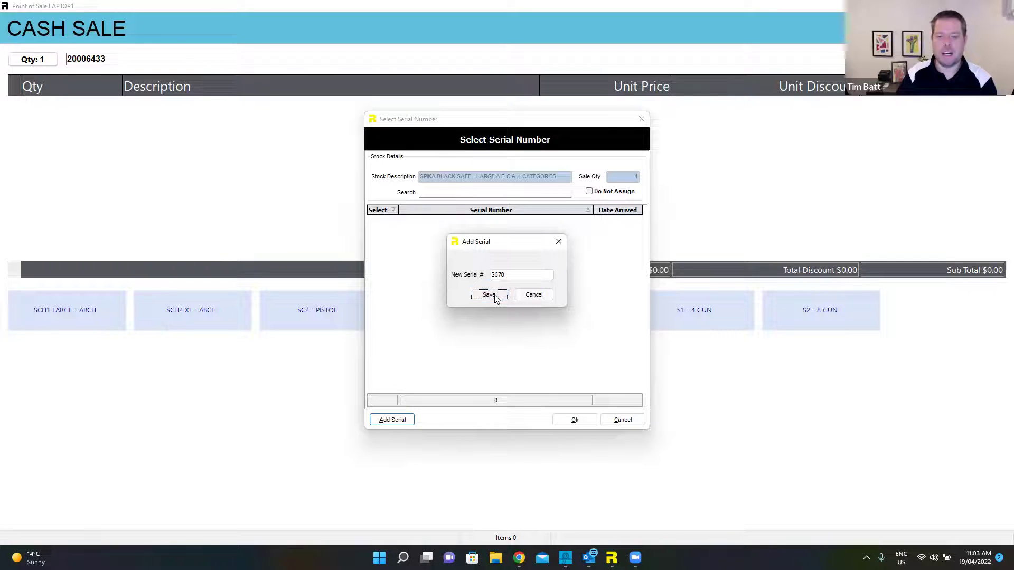
left_click(494, 295)
Select serial S678 to put the safe on the sale at $1,095.00.
left_click(585, 424)
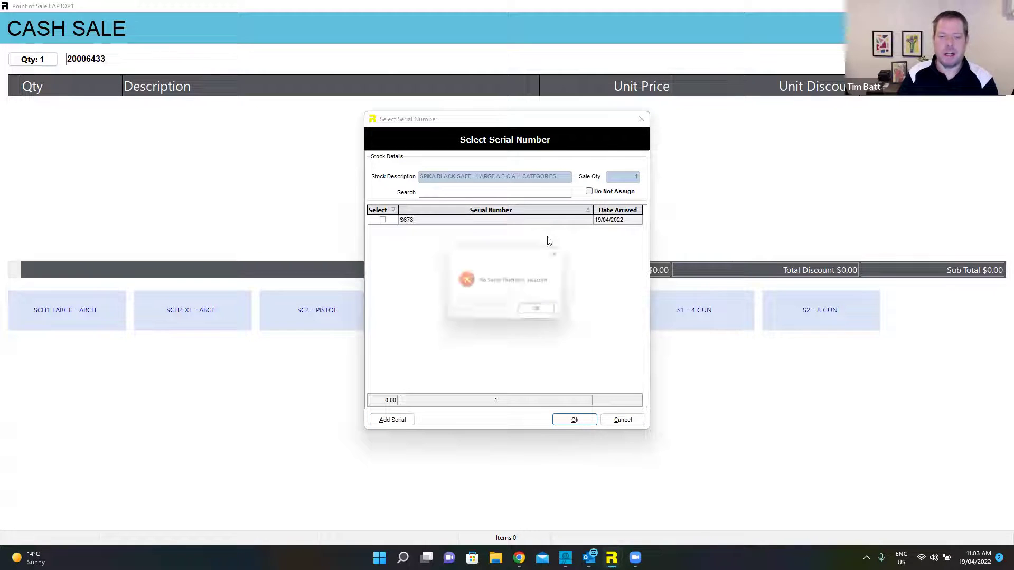
left_click(538, 311)
left_click(382, 219)
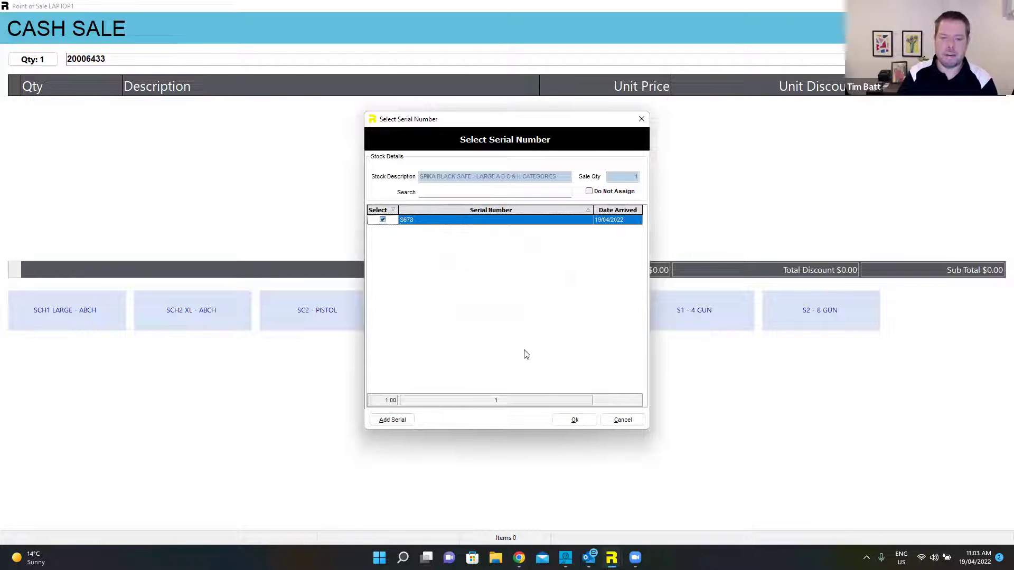
left_click(570, 420)
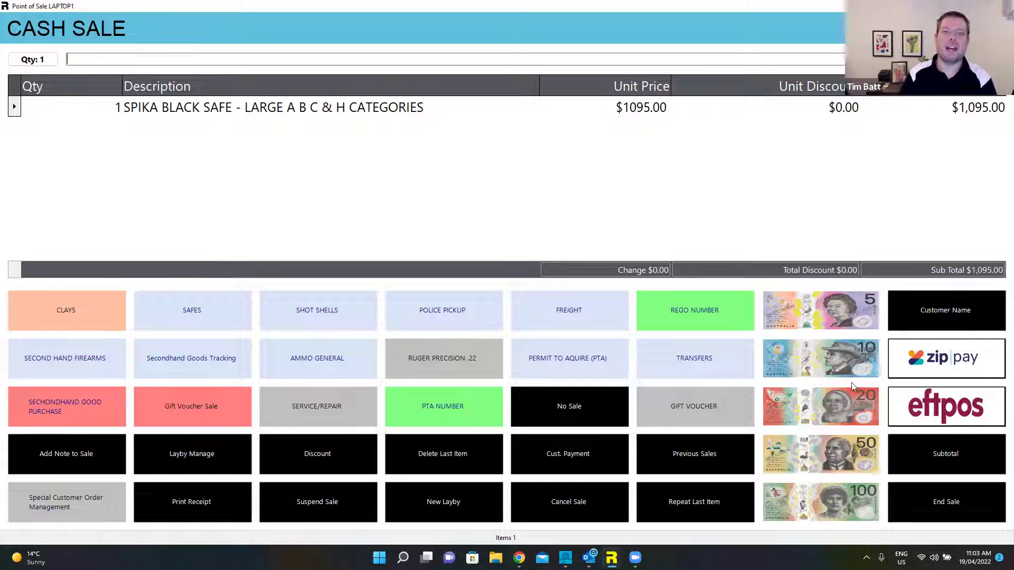
Cancel the safe sale, clearing the till back to $0.00.
left_click(587, 505)
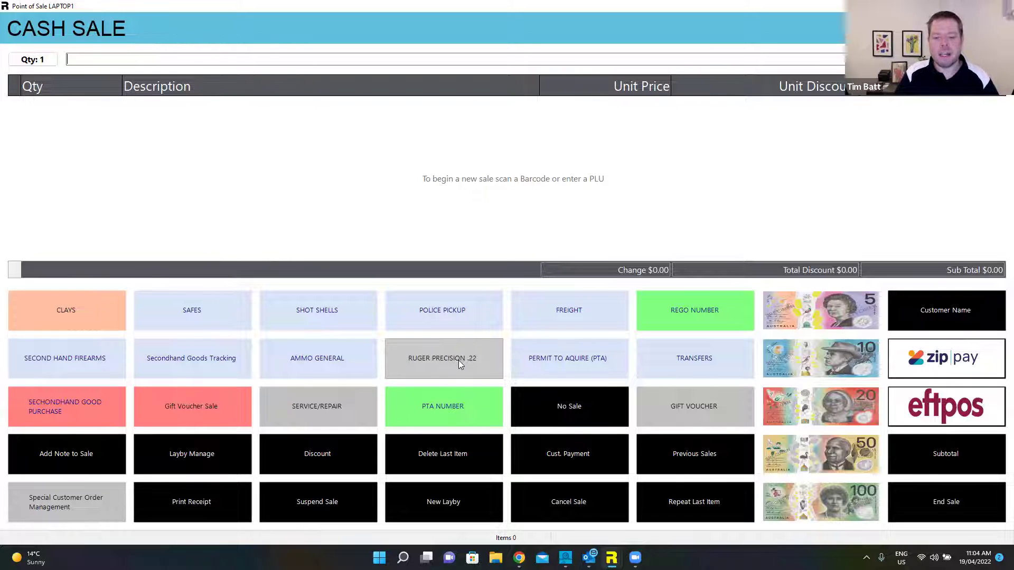
Ring up the RUGER PRECISION .22 with its oldest serial t87578, sorted by arrival date.
left_click(459, 360)
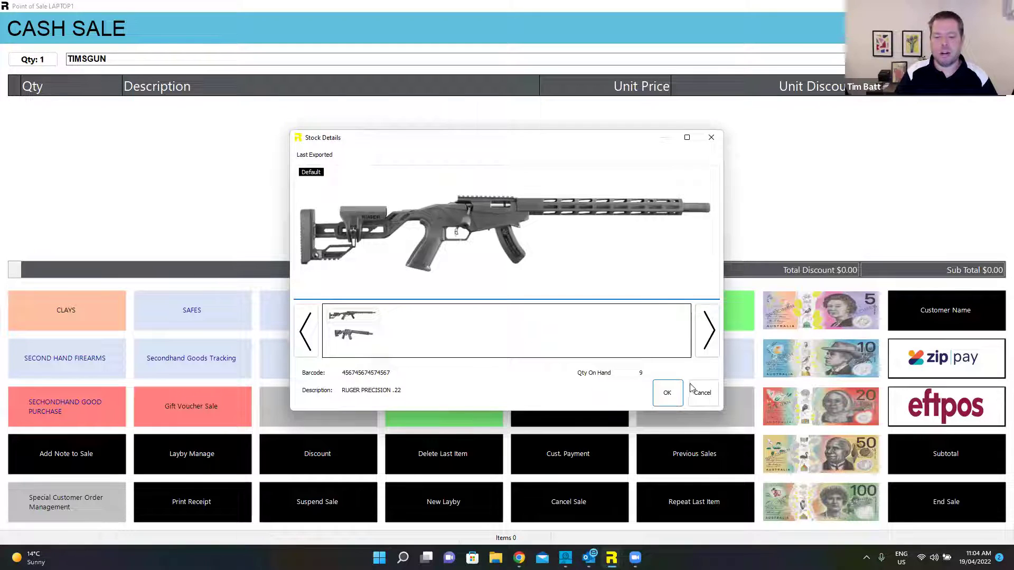
left_click(667, 394)
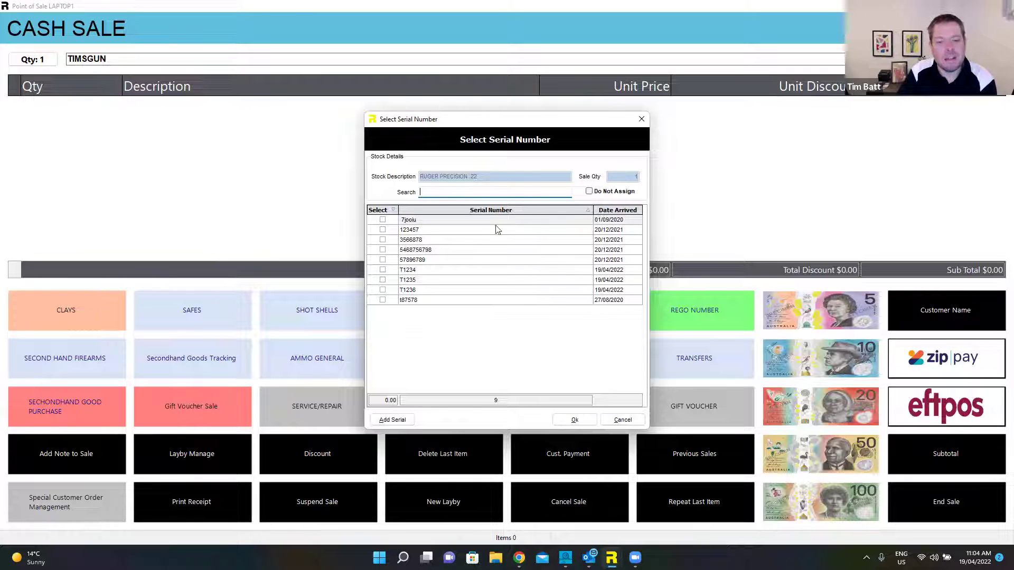
left_click(619, 211)
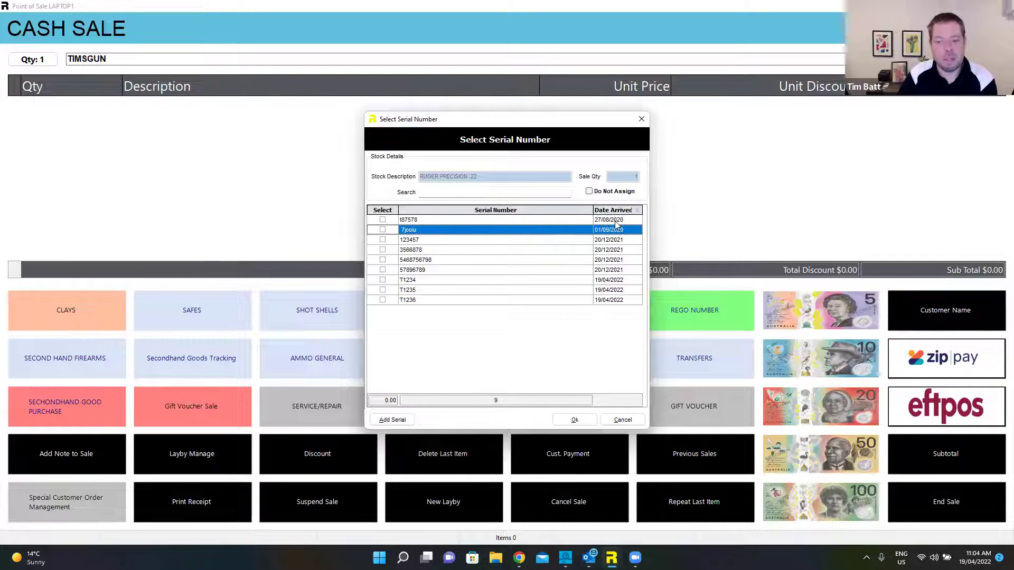
left_click(383, 220)
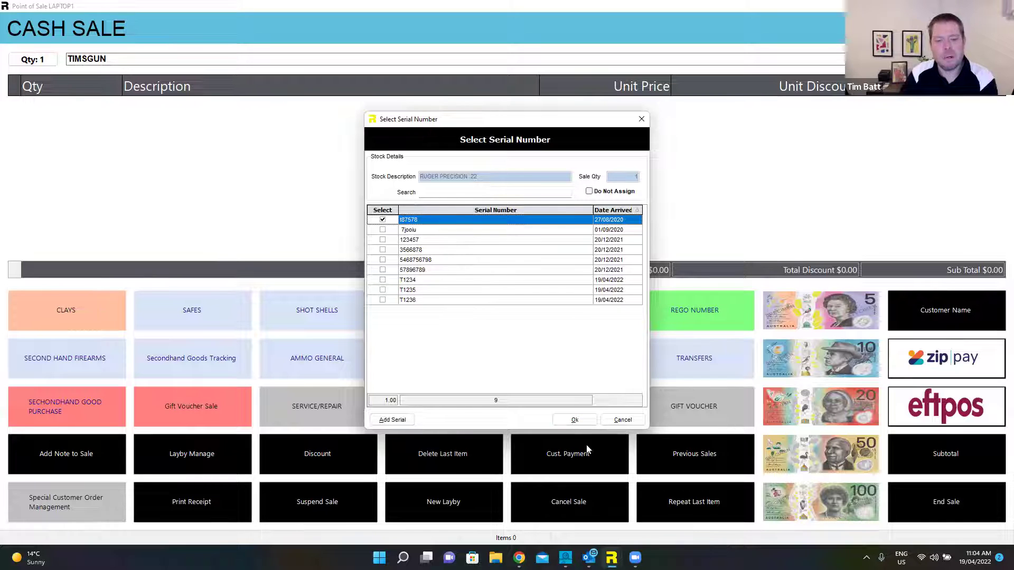
left_click(575, 420)
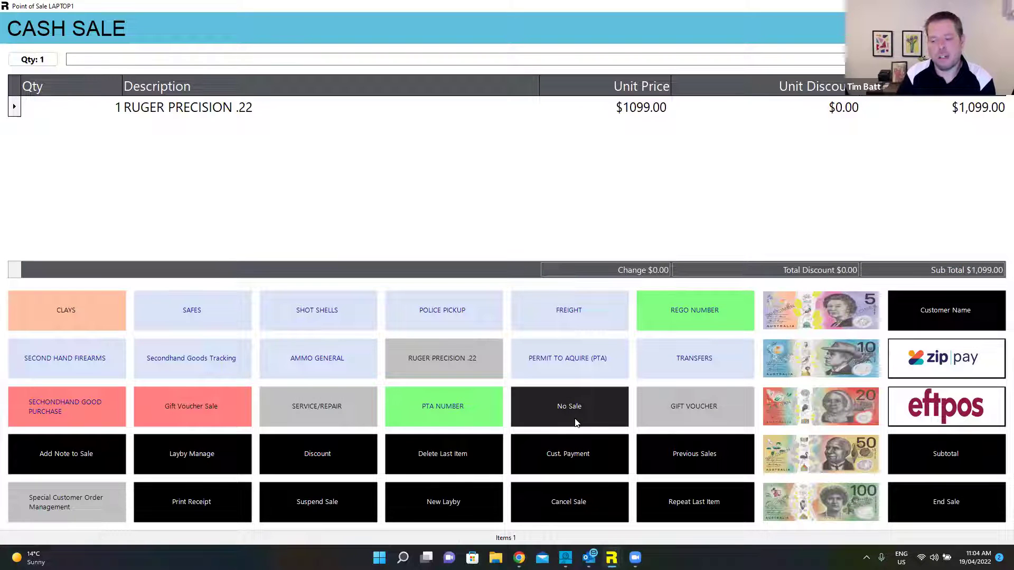
Attach the customer to the sale and give the Ruger a 5% unit discount, reaching $1,044.05.
left_click(954, 316)
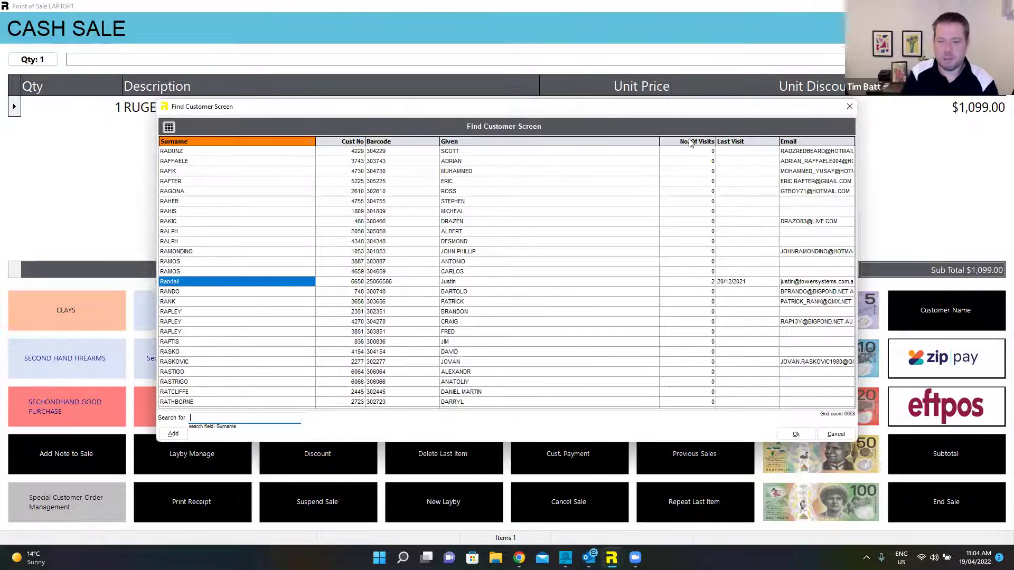
key("Return")
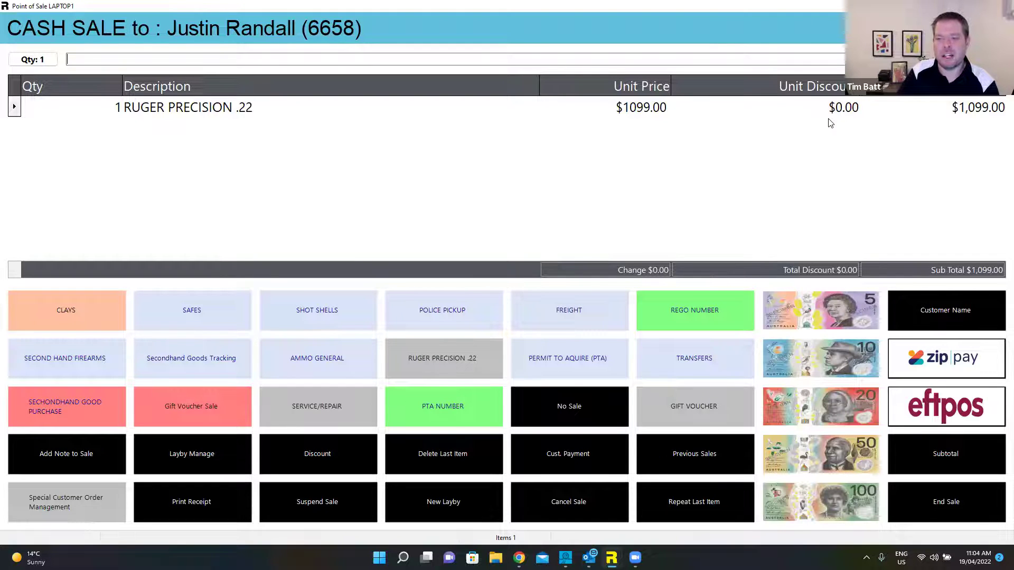
left_click(844, 114)
left_click(515, 328)
left_click(537, 330)
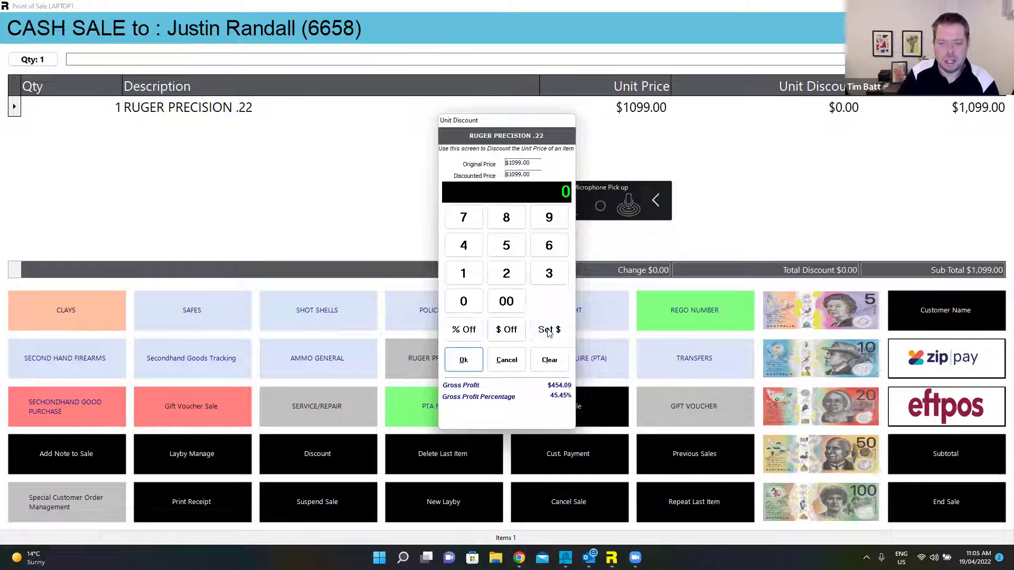
left_click(506, 330)
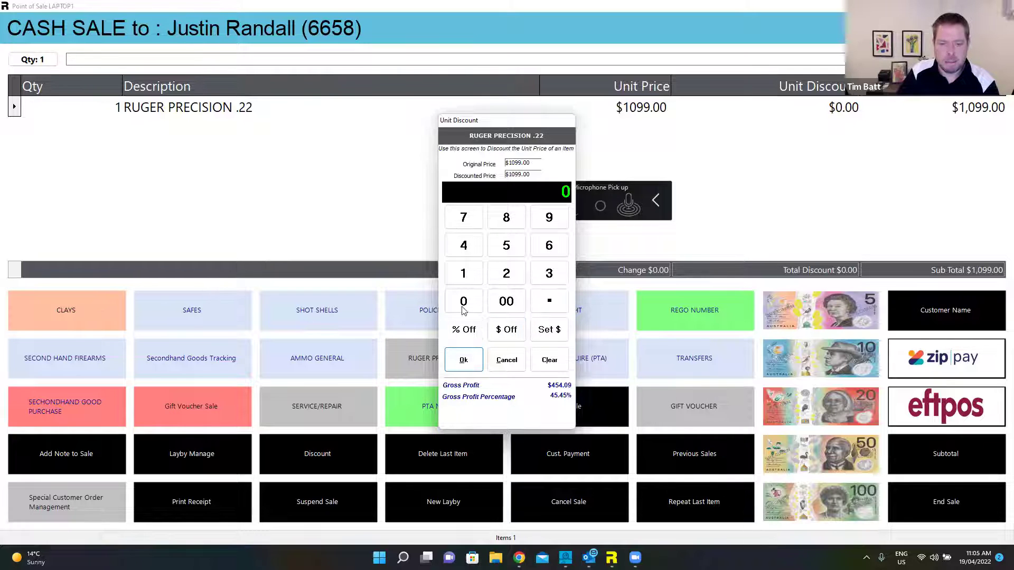
left_click(506, 246)
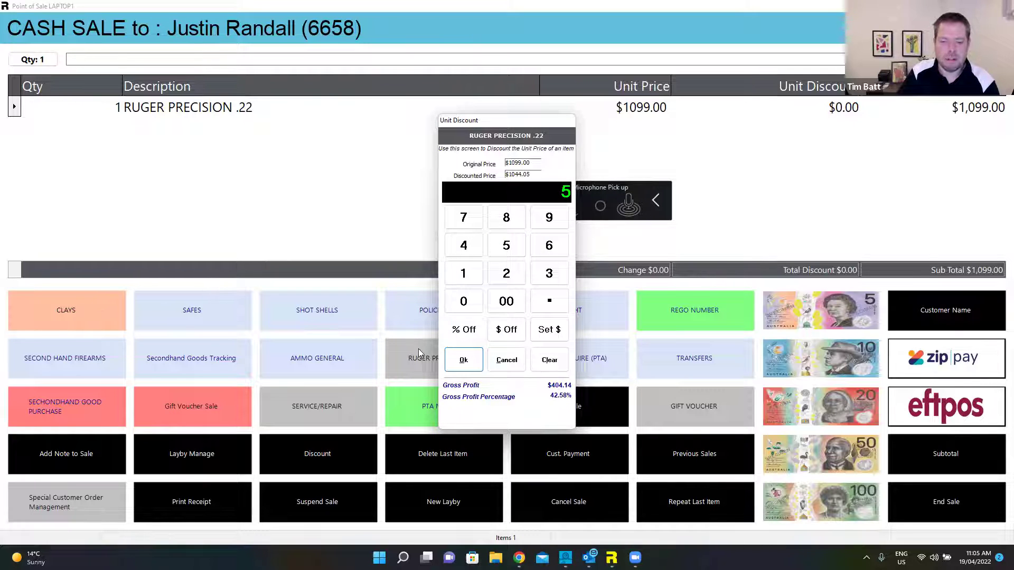
left_click(464, 361)
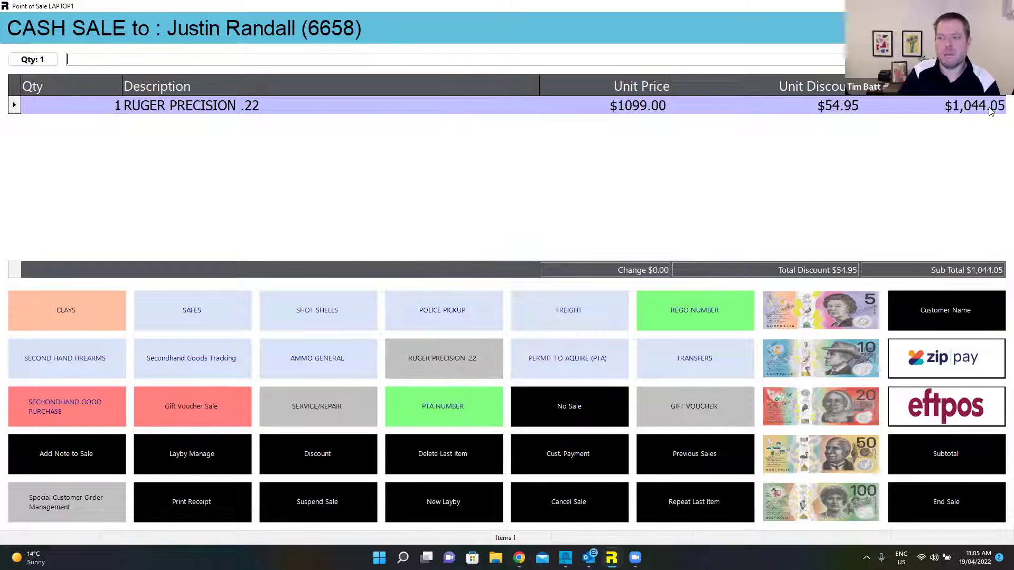
Pay the $1,044.05 by eftpos with the staff initials and review the invoice preview.
left_click(960, 412)
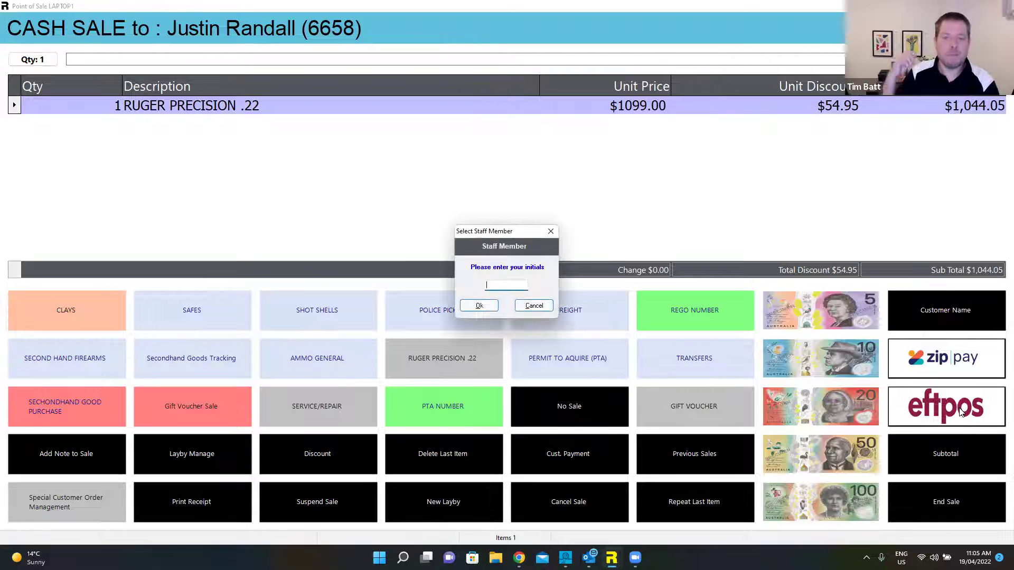
type("TB")
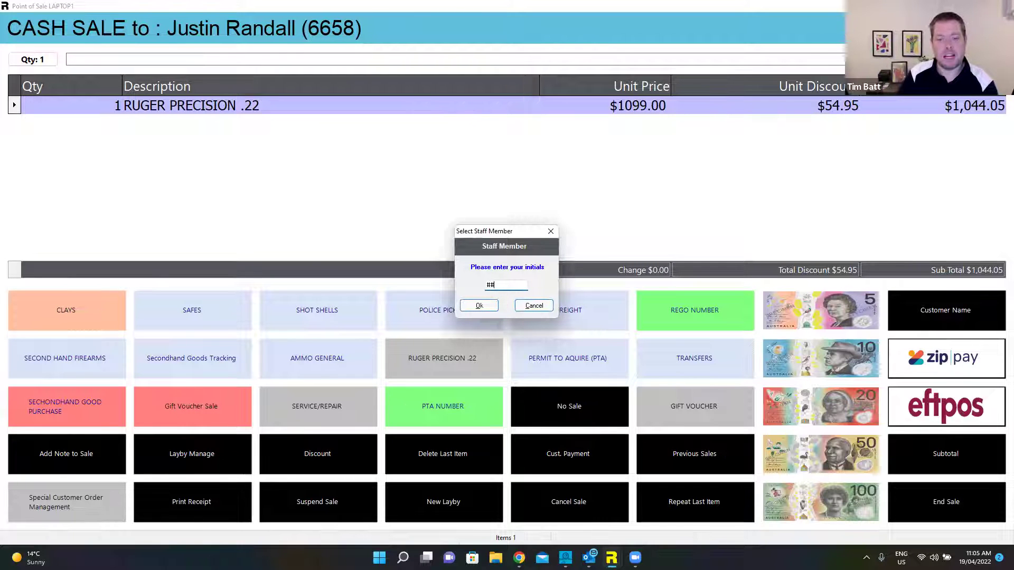
left_click(481, 306)
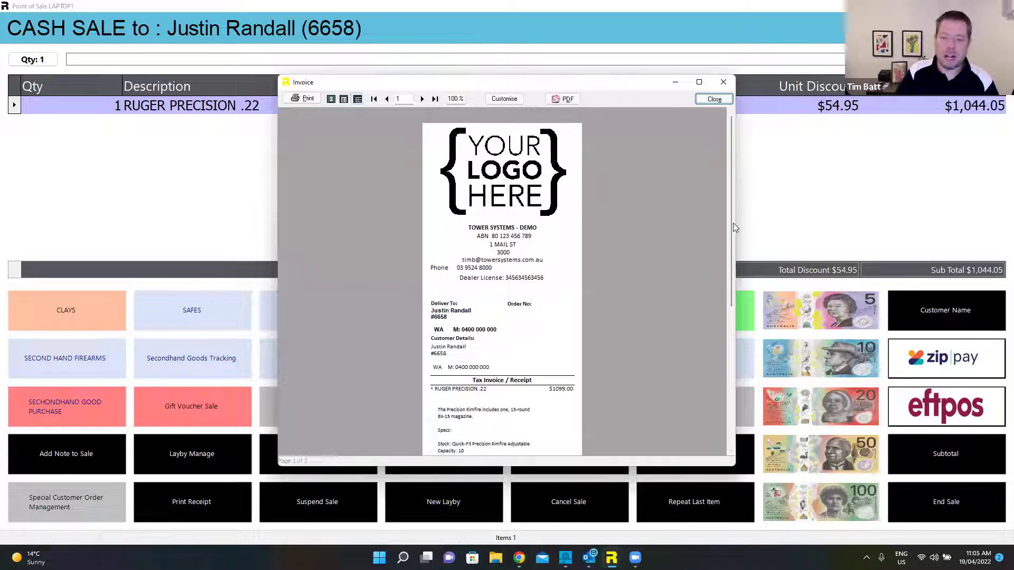
left_click_drag(733, 223, 737, 313)
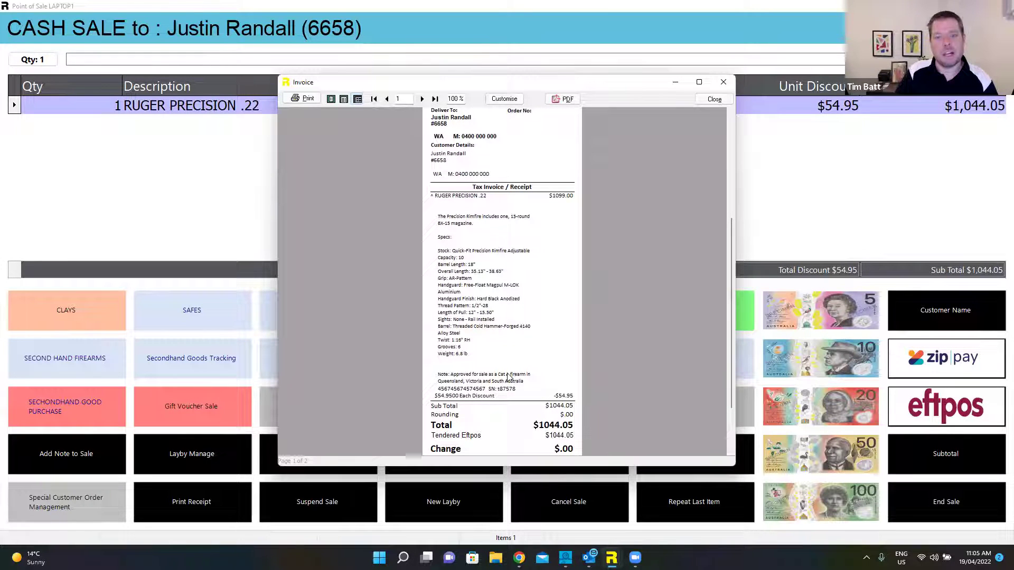
left_click(723, 102)
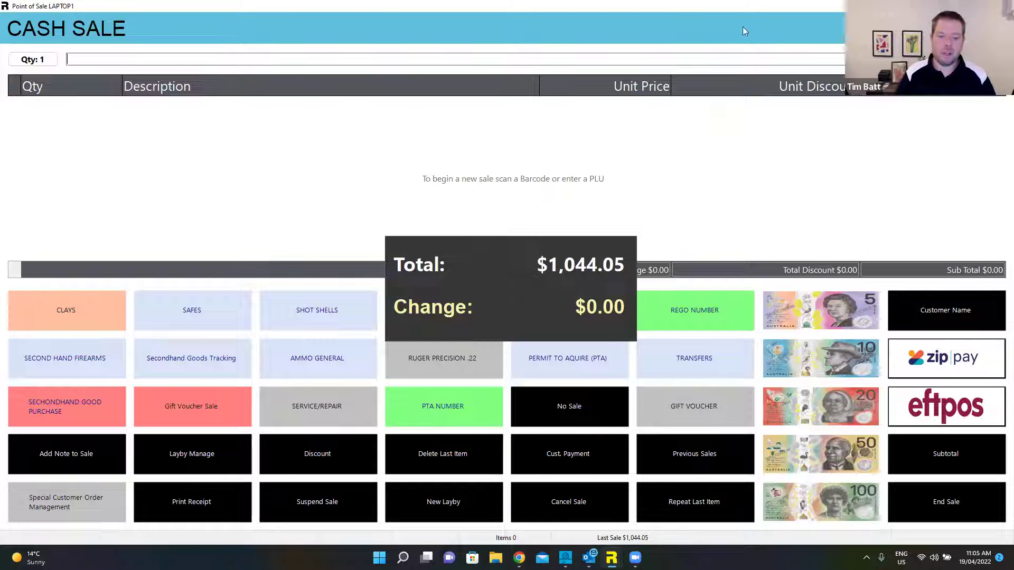
Open the customer's account details and list all their previous transactions.
key("F2")
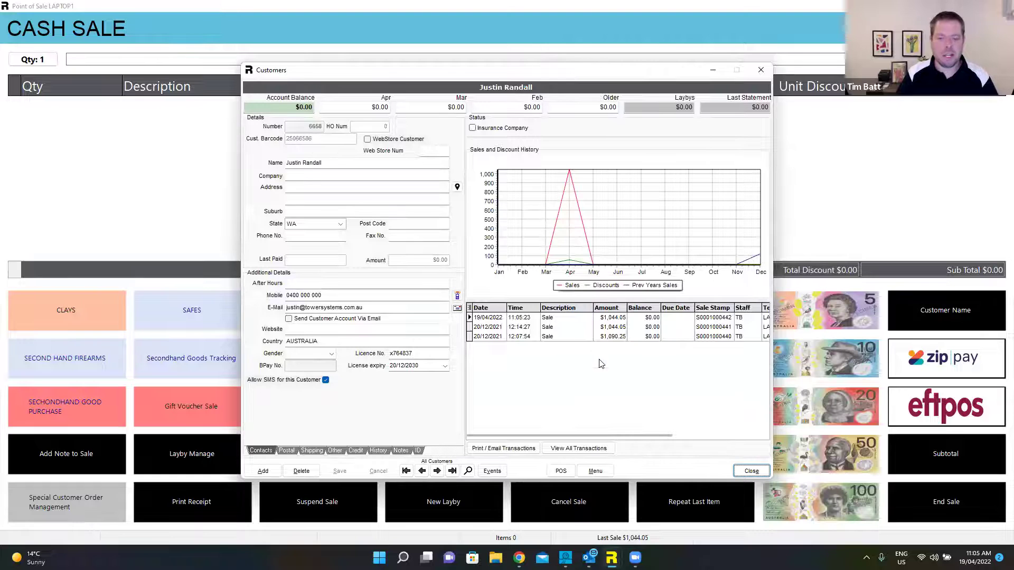
left_click(594, 450)
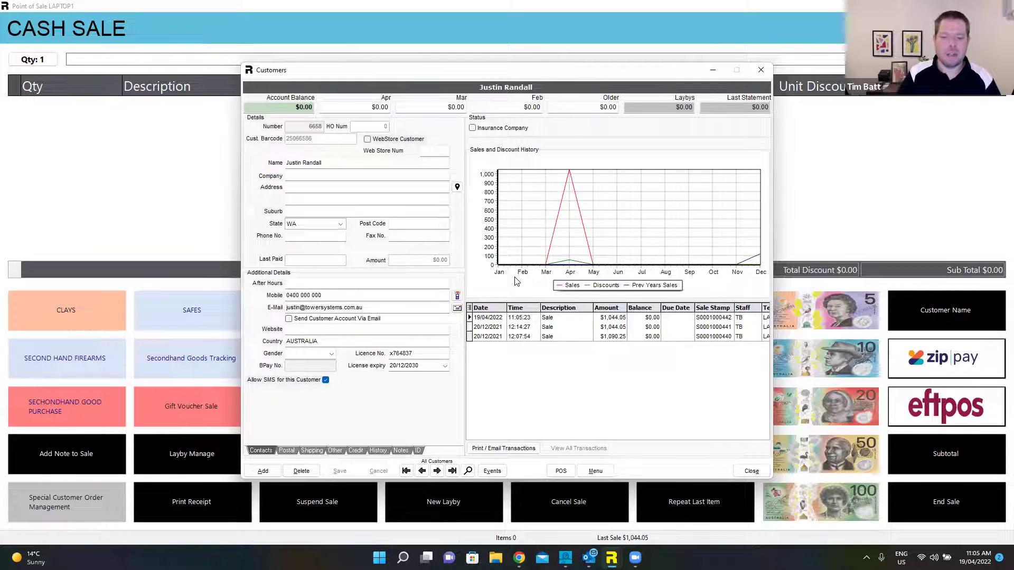
left_click(612, 141)
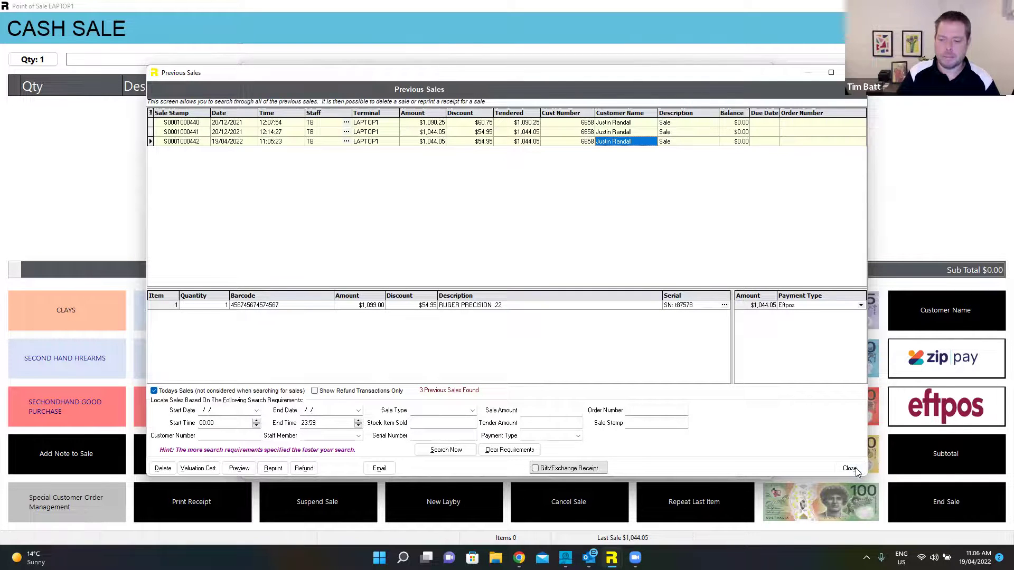
Close the sales list, customer record and cash sale screen, confirming exit from point of sale.
key("Escape")
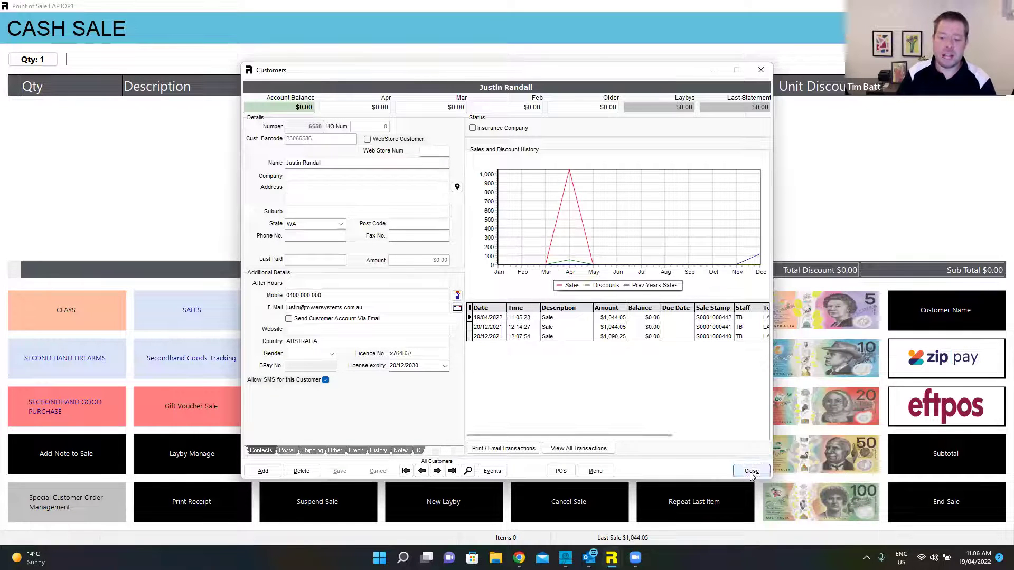
key("Escape")
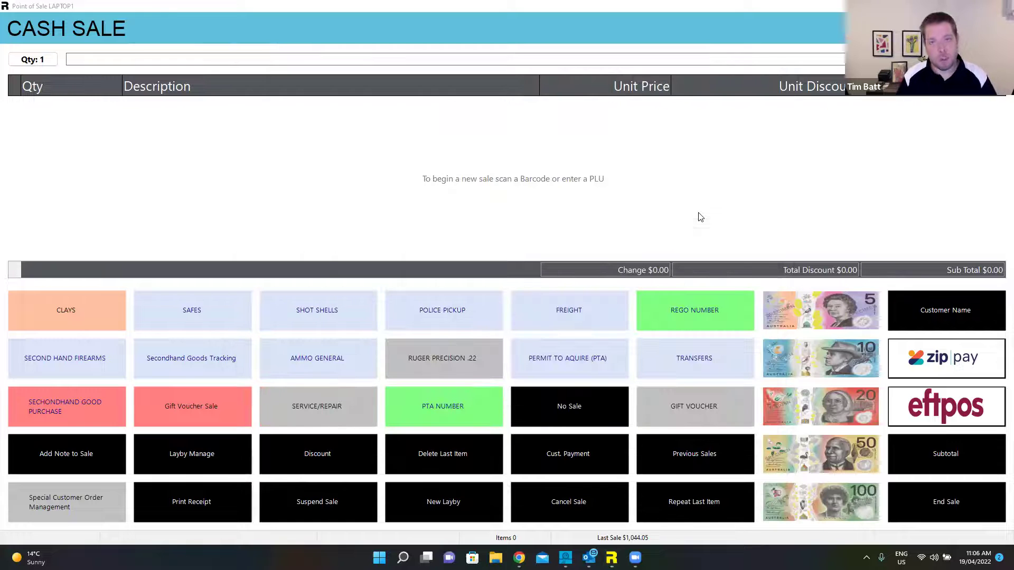
key("Escape")
key("Return")
Start a NIOA TRADING invoice arrival, entering the supplier's invoice number and accepting dates and freight.
left_click(648, 165)
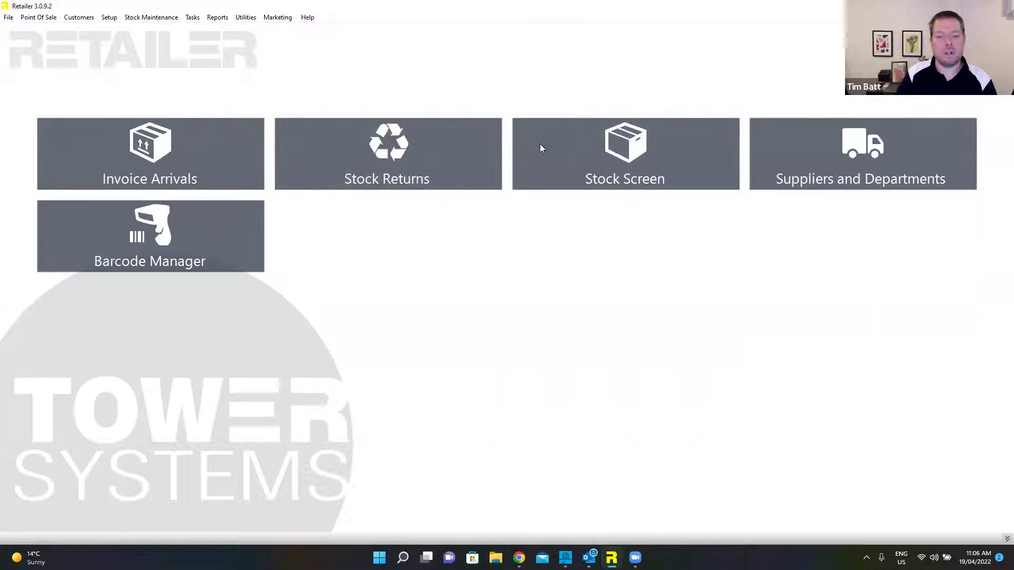
left_click(169, 169)
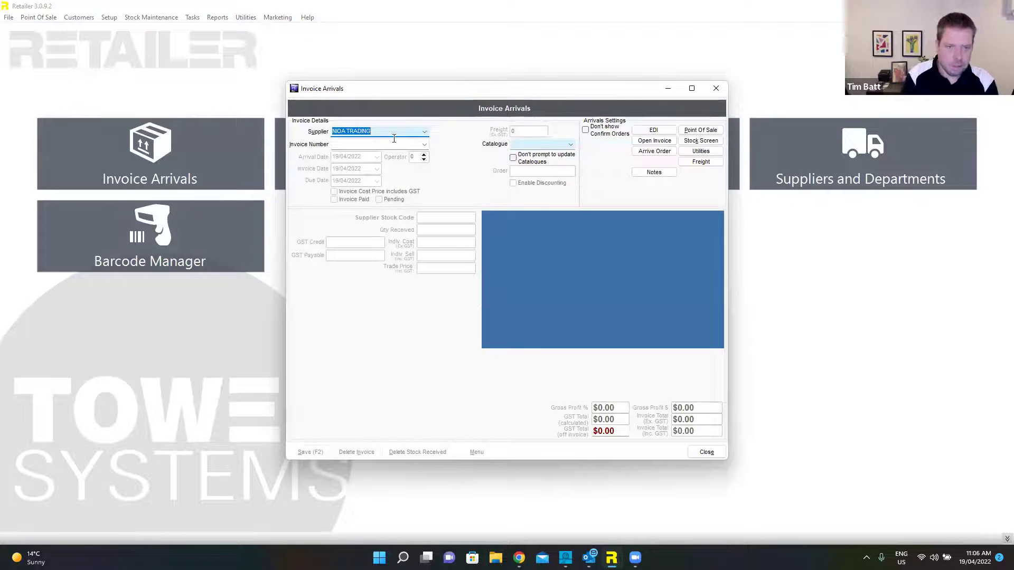
key("Tab")
type("98798769867")
key("Tab")
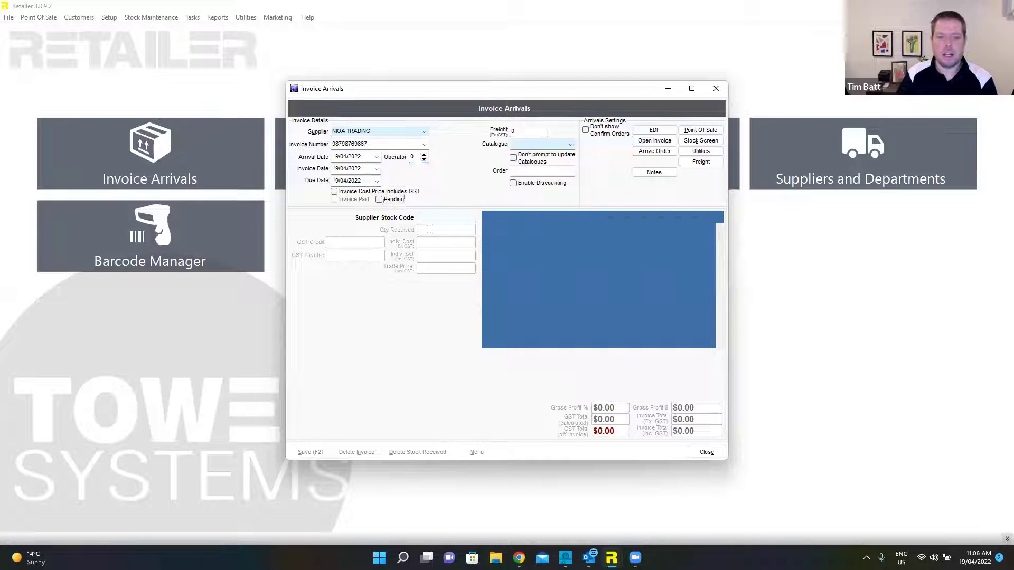
key("Tab")
Add 3 RUGER PRECISION .22 by stock code RUGER at $545 cost and $1,099 sell, web and trade.
left_click(453, 218)
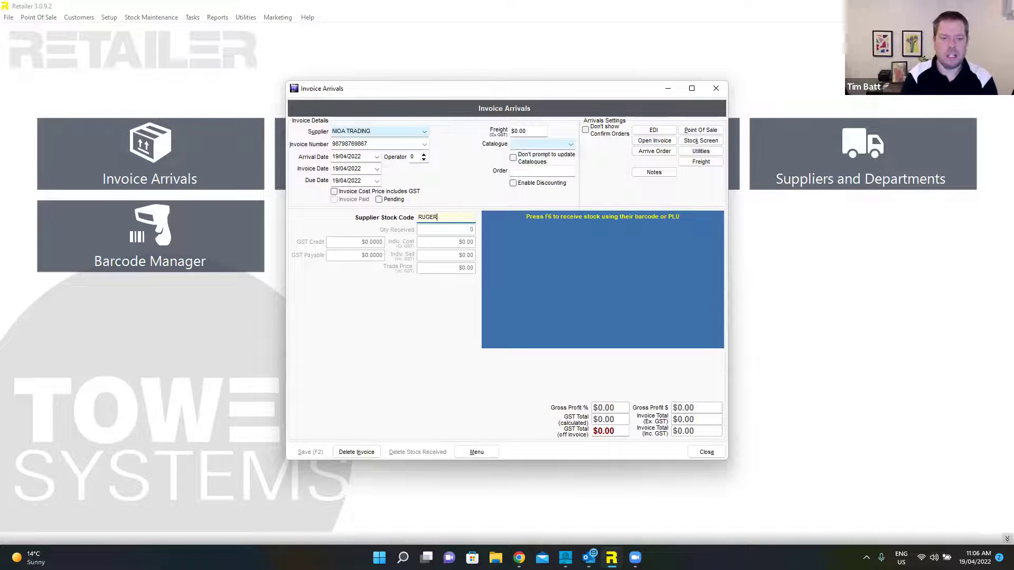
key("Return")
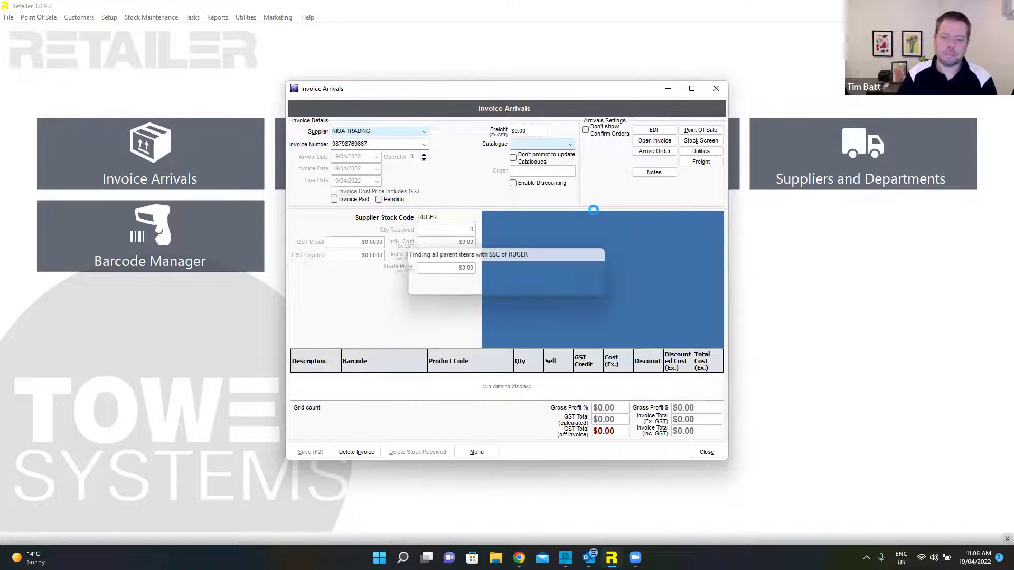
left_click(544, 330)
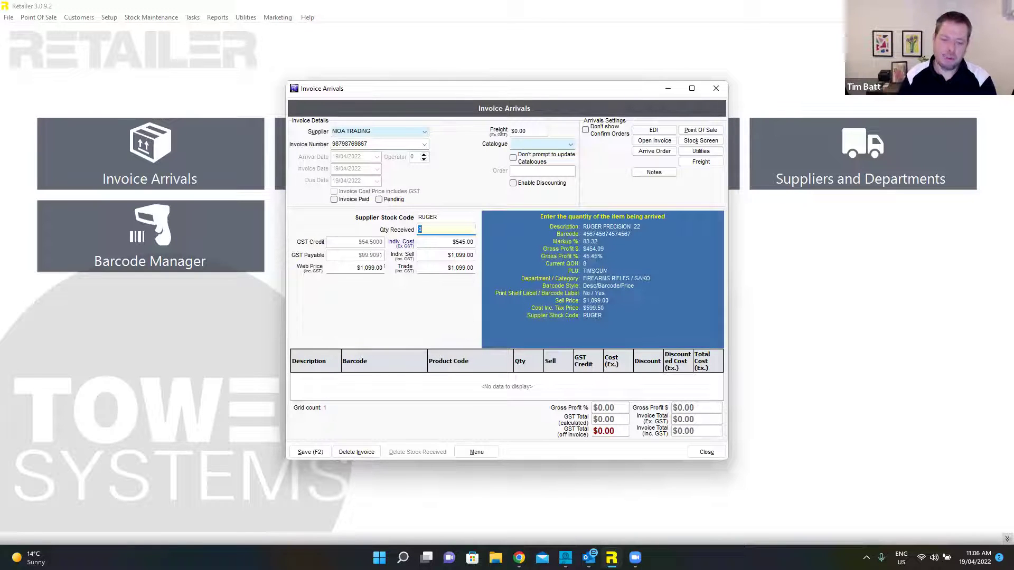
type("3")
key("Return")
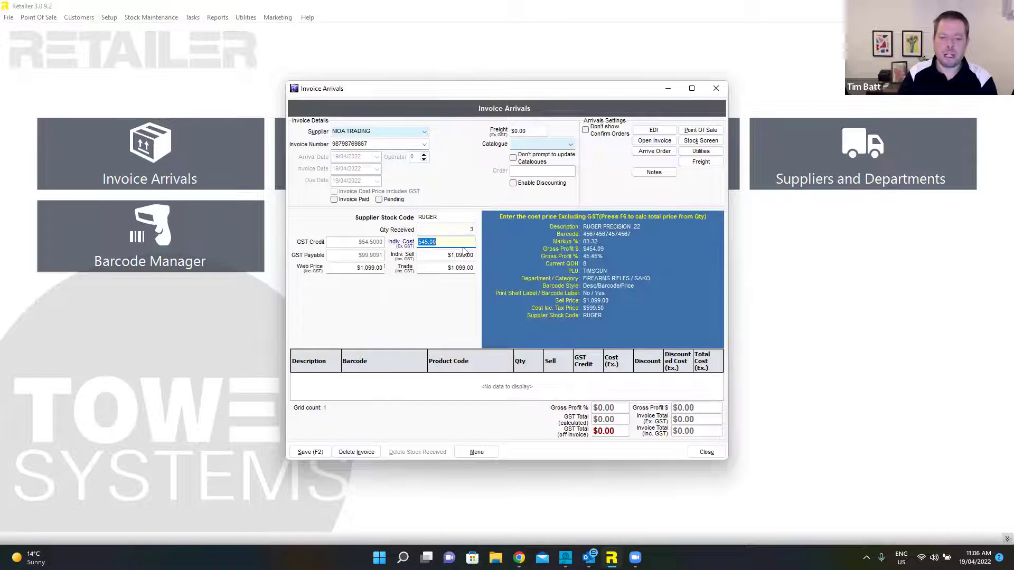
key("Return")
key("Return")
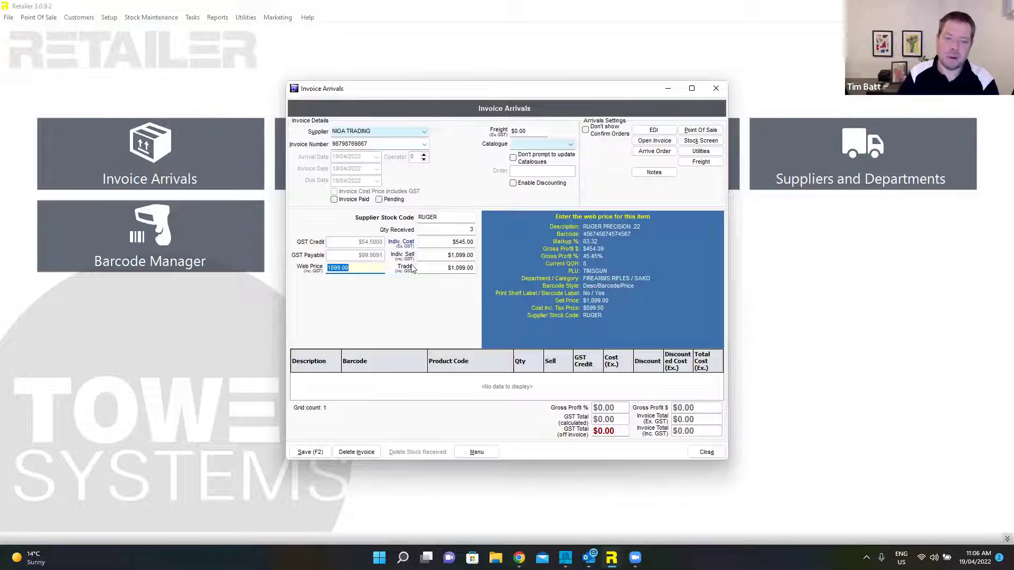
key("Return")
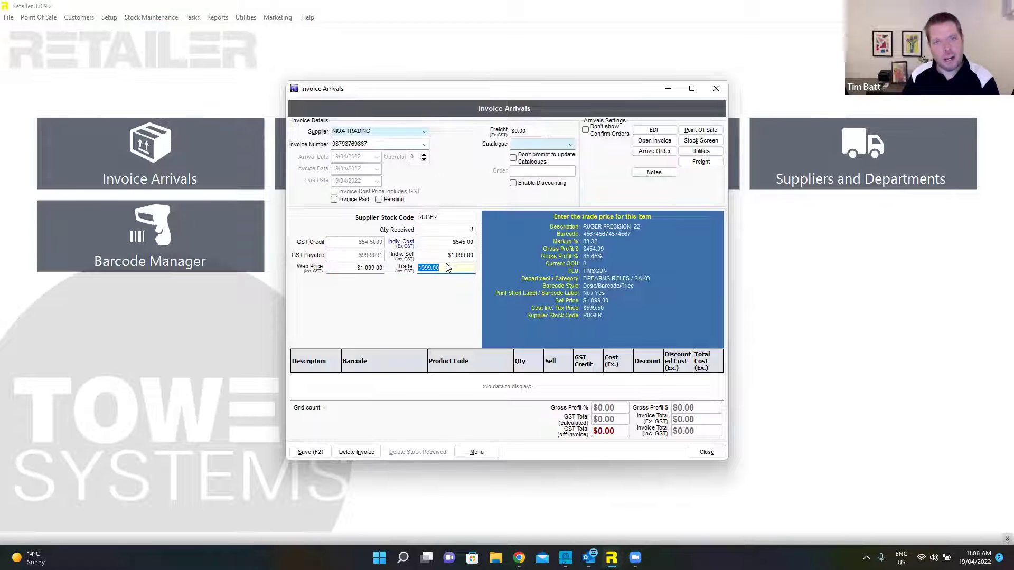
key("Return")
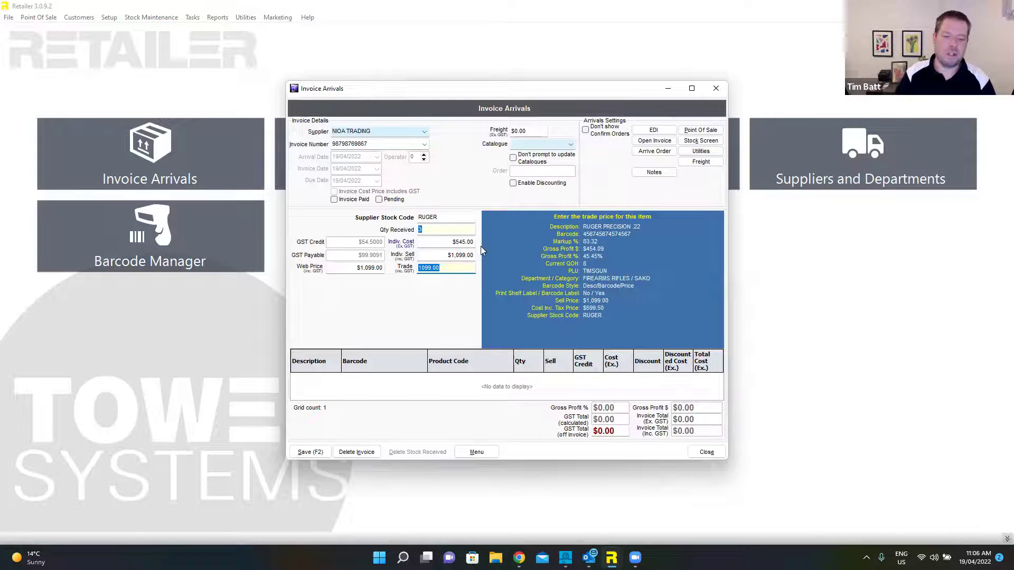
key("Return")
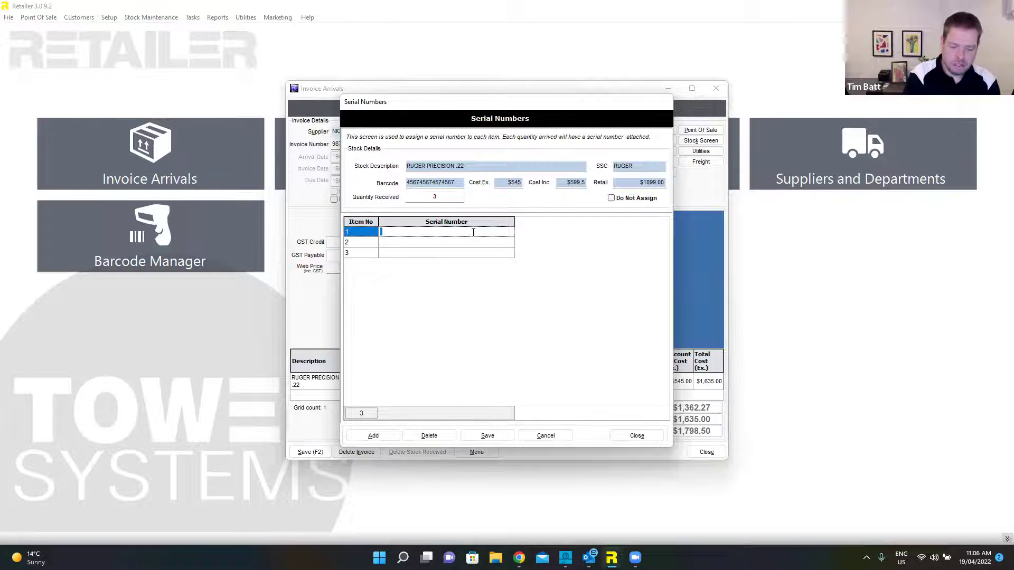
Enter and save serials R789, R890 and R997 for the three Ruger rifles.
type("R789")
left_click(461, 241)
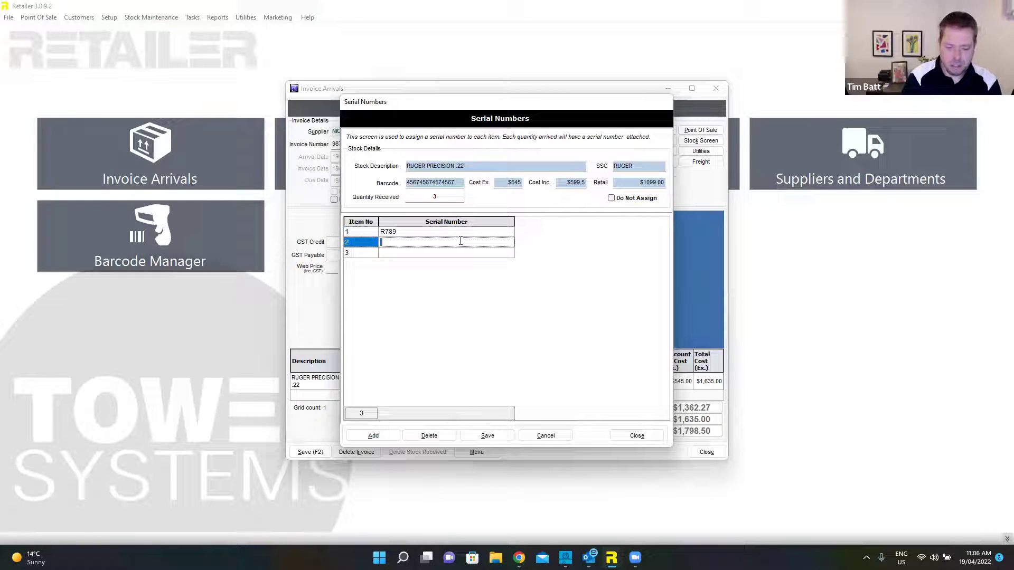
type("R890")
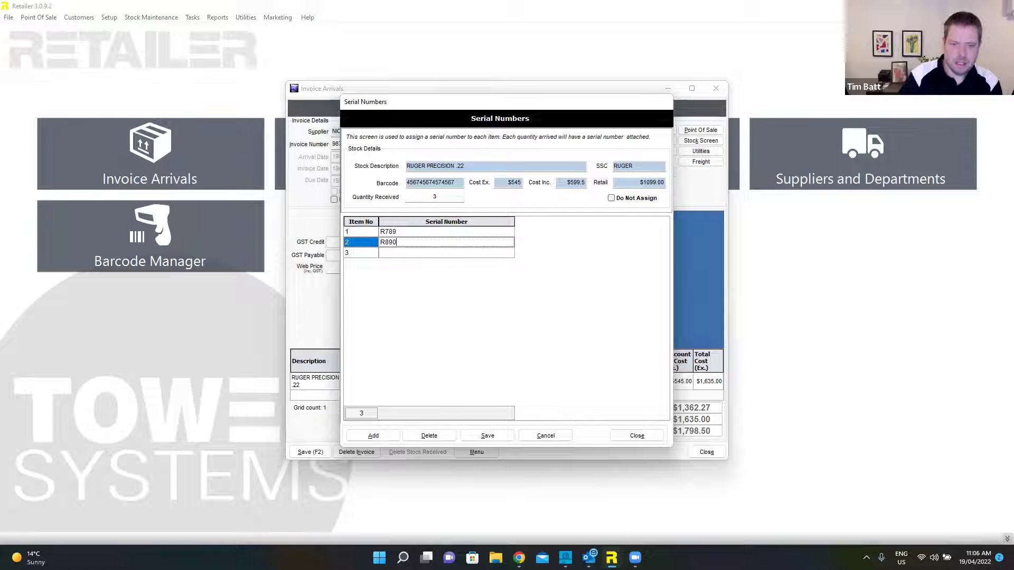
left_click(459, 252)
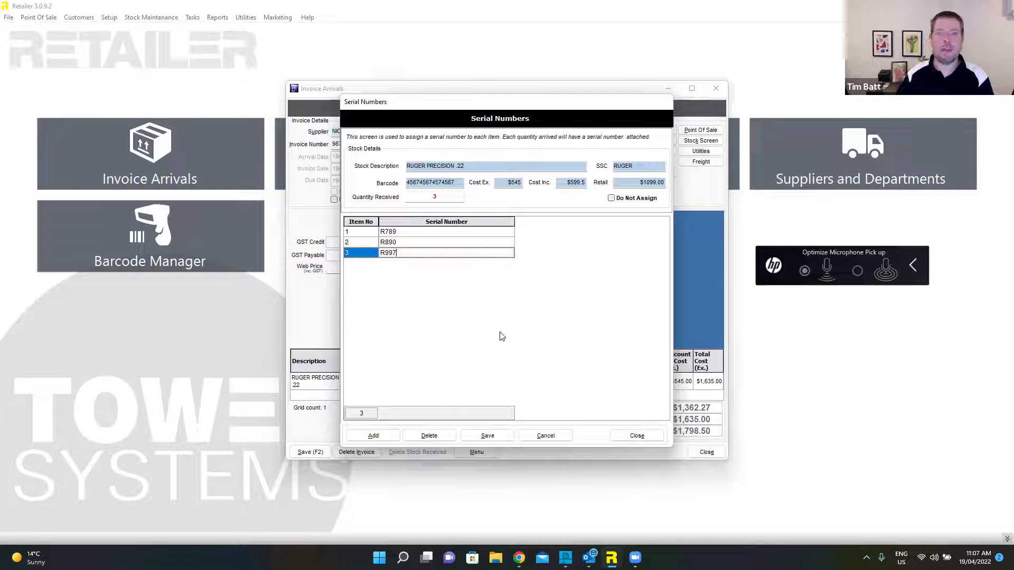
left_click(611, 199)
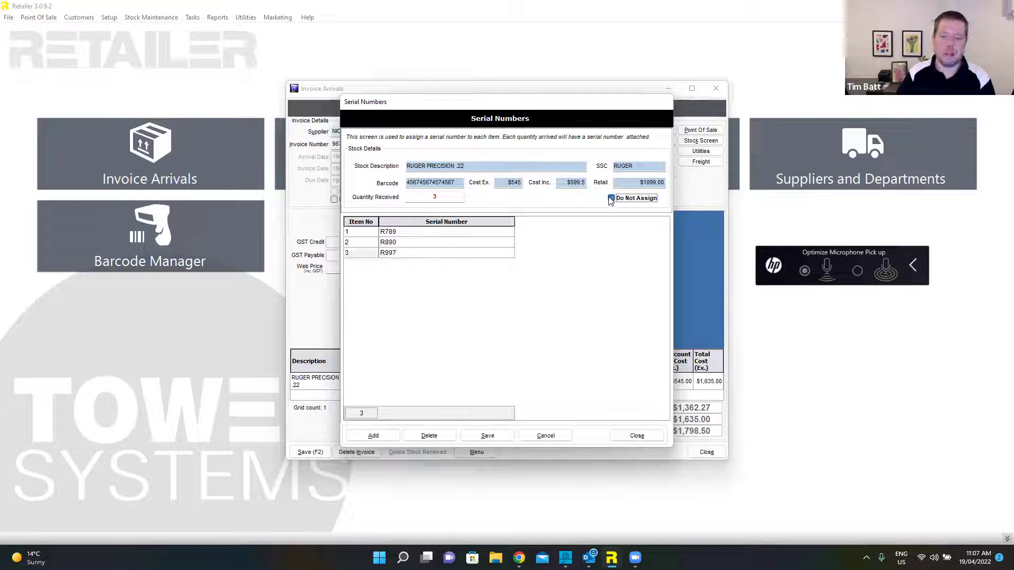
left_click(611, 199)
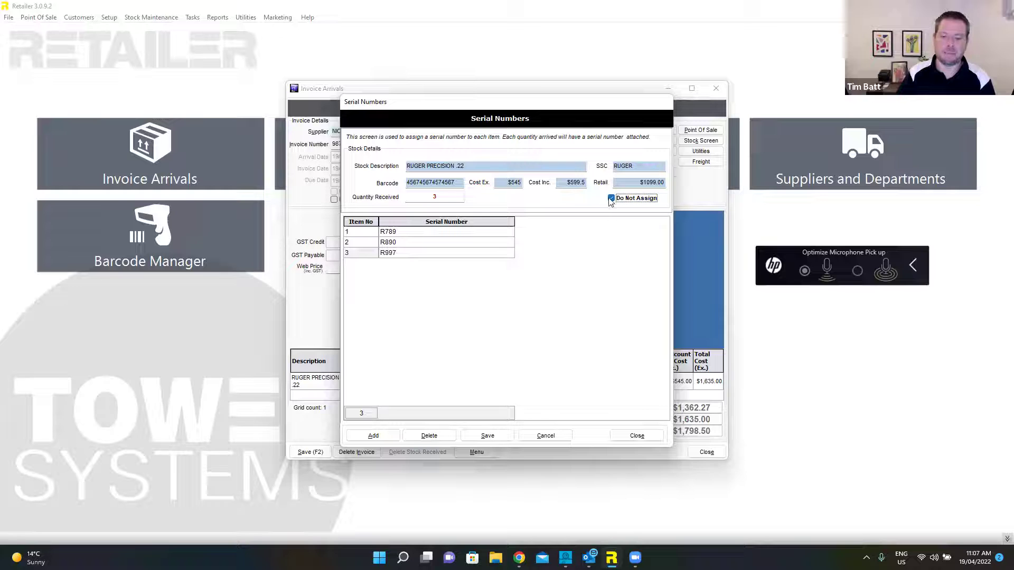
left_click(494, 439)
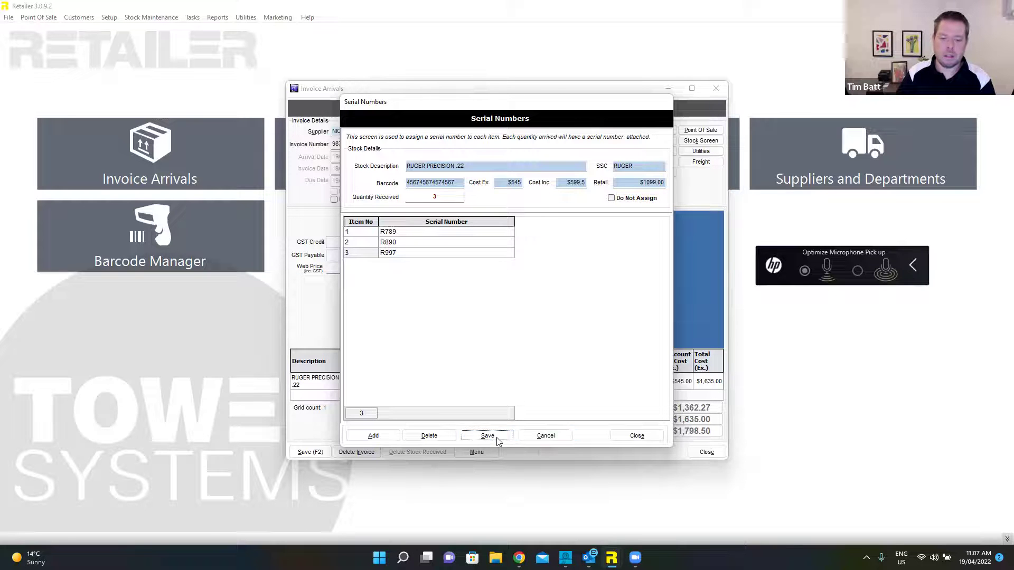
left_click(638, 436)
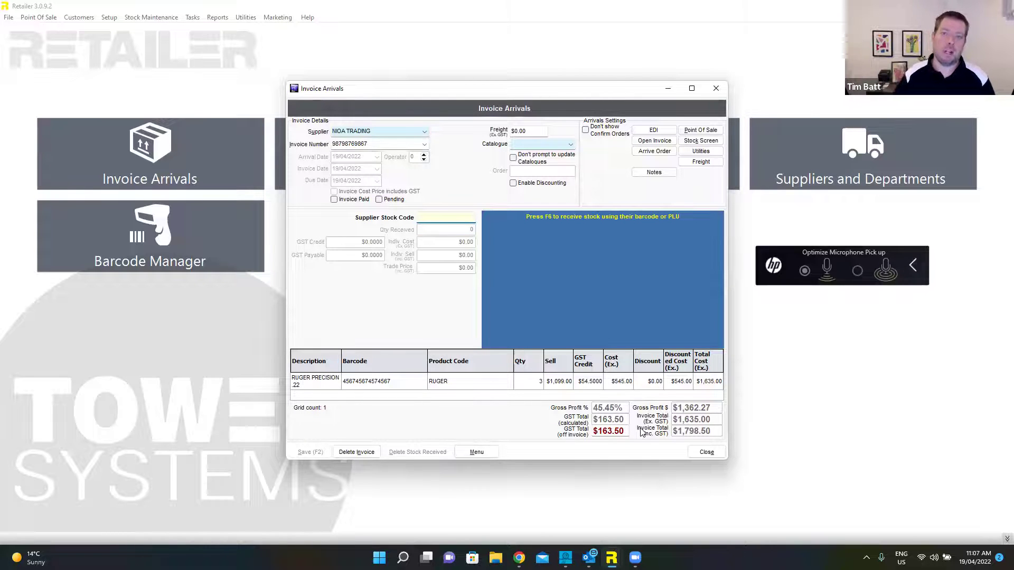
Close the invoice arrival and view the Ruger stock record's serials R789, R890 and R997.
left_click(707, 451)
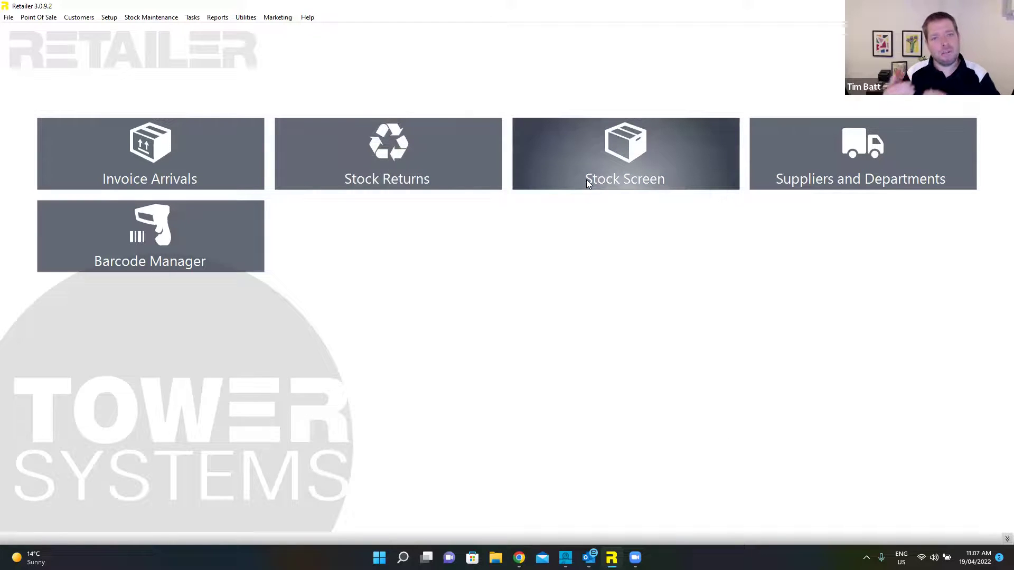
left_click(664, 172)
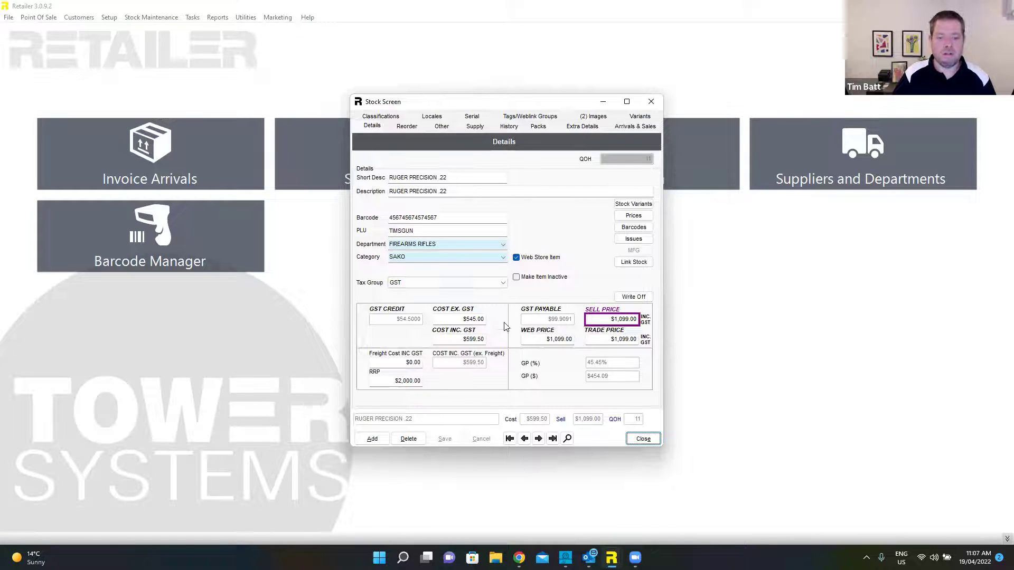
left_click(472, 117)
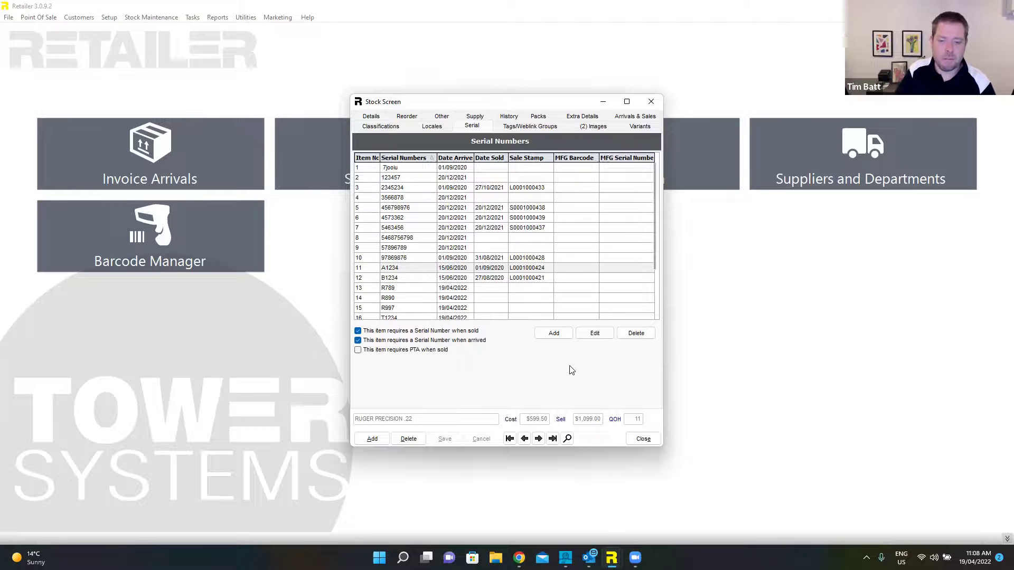
Close the stock item, return to the home tiles, and review then close the Serial Number Report options.
left_click(638, 442)
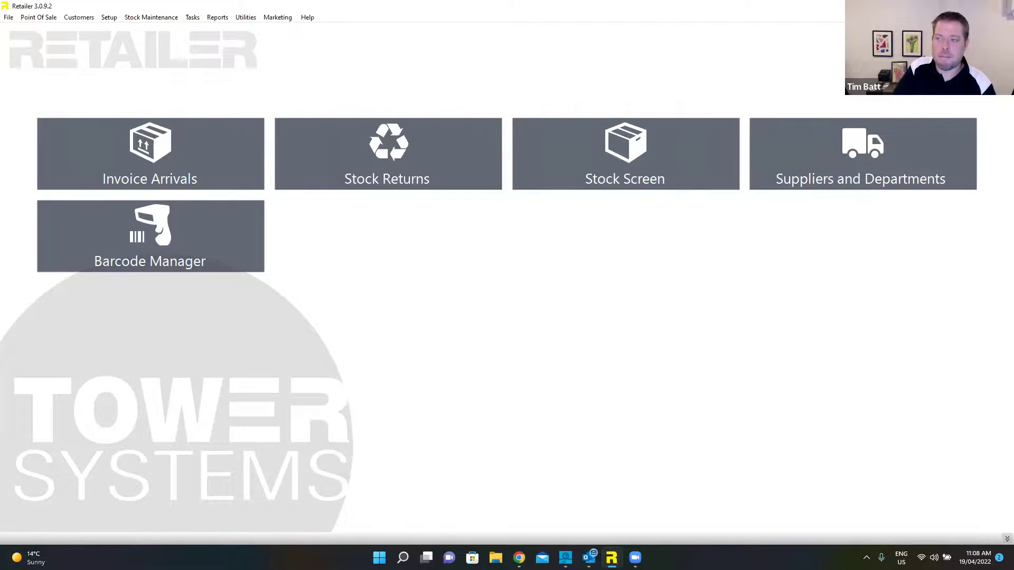
left_click(790, 240)
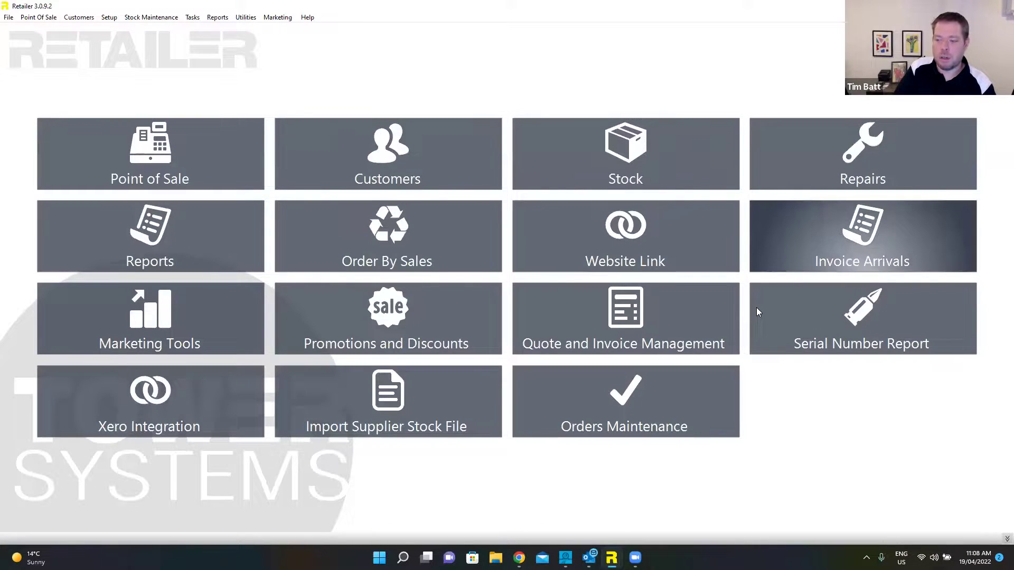
left_click(870, 313)
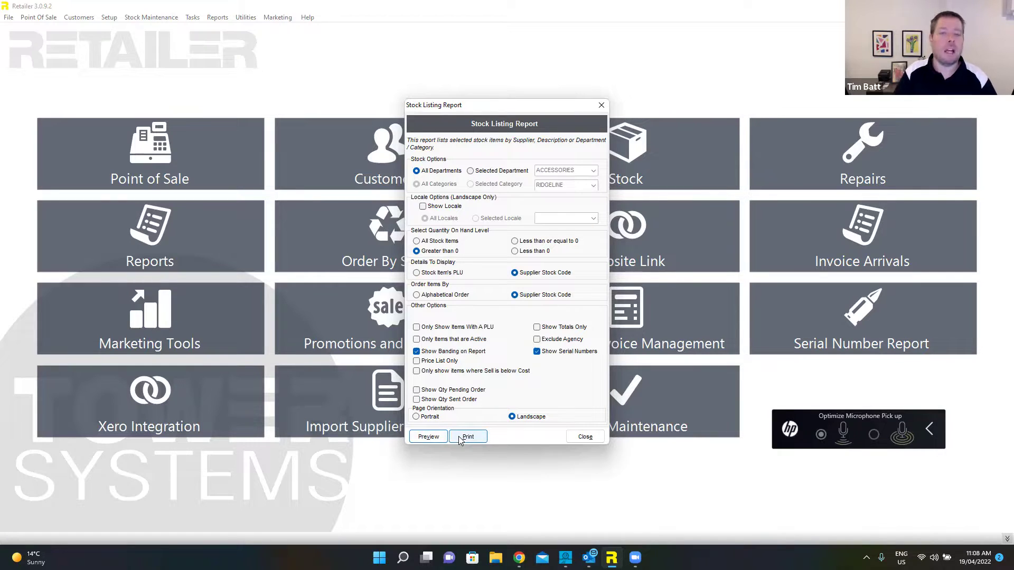
left_click(585, 437)
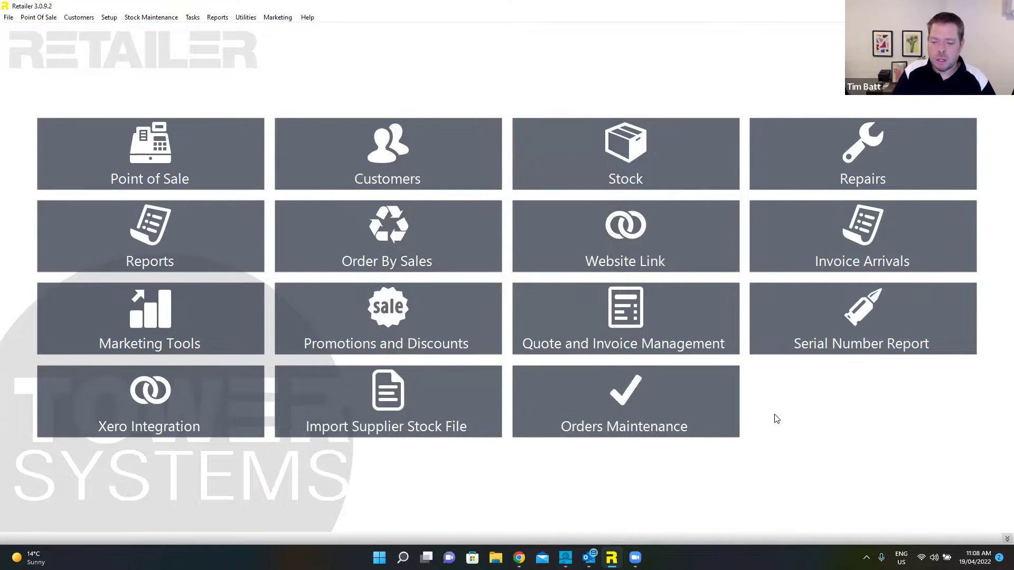